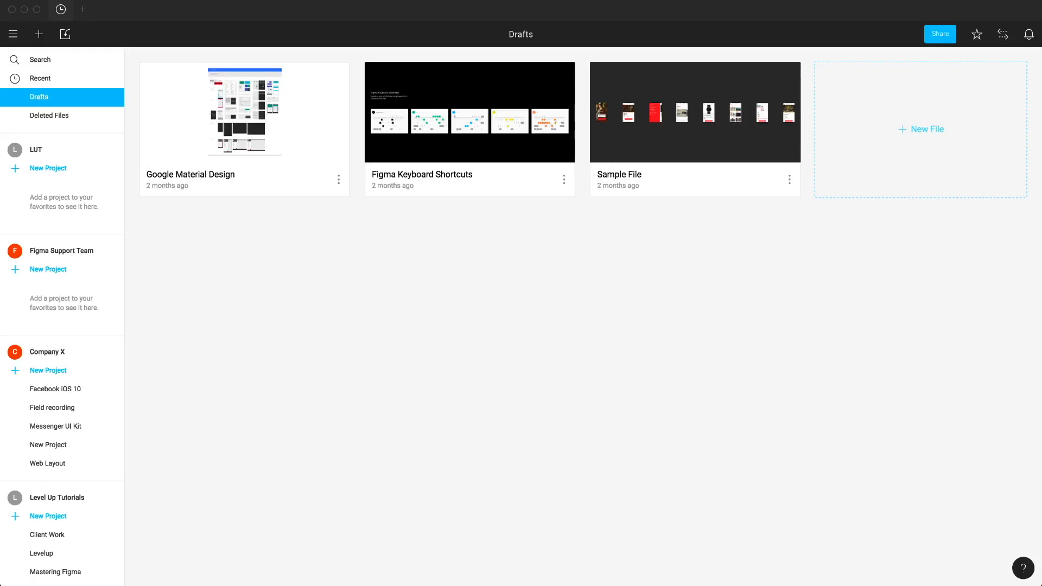
Import the image 6jelJQA.jpg from the desktop into Drafts as a new file
{"action": "left_click_drag", "start_coordinate": [486, 24], "coordinate": [540, 200]}
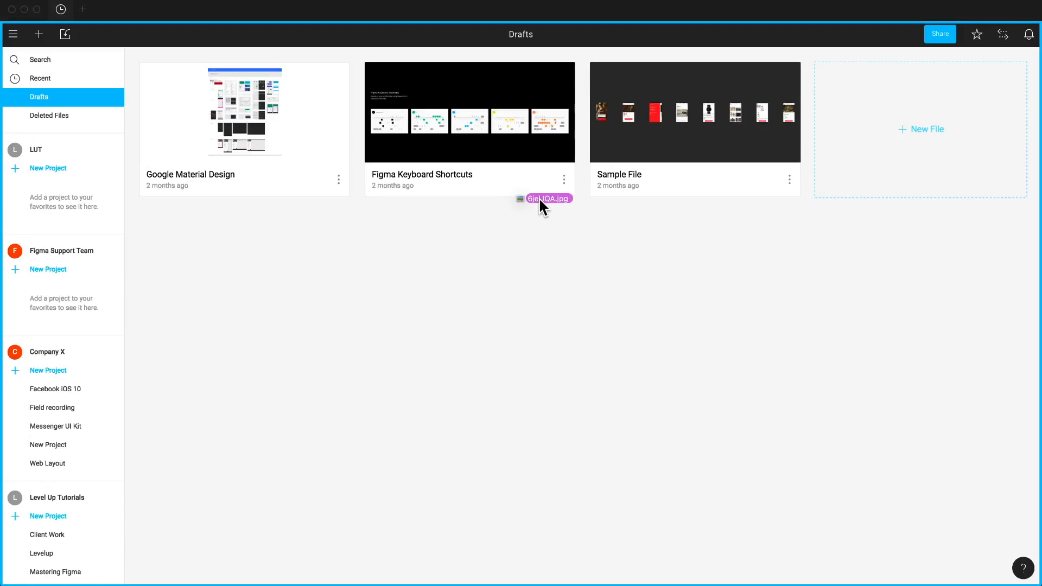
{"action": "left_click_drag", "start_coordinate": [539, 201], "coordinate": [540, 201]}
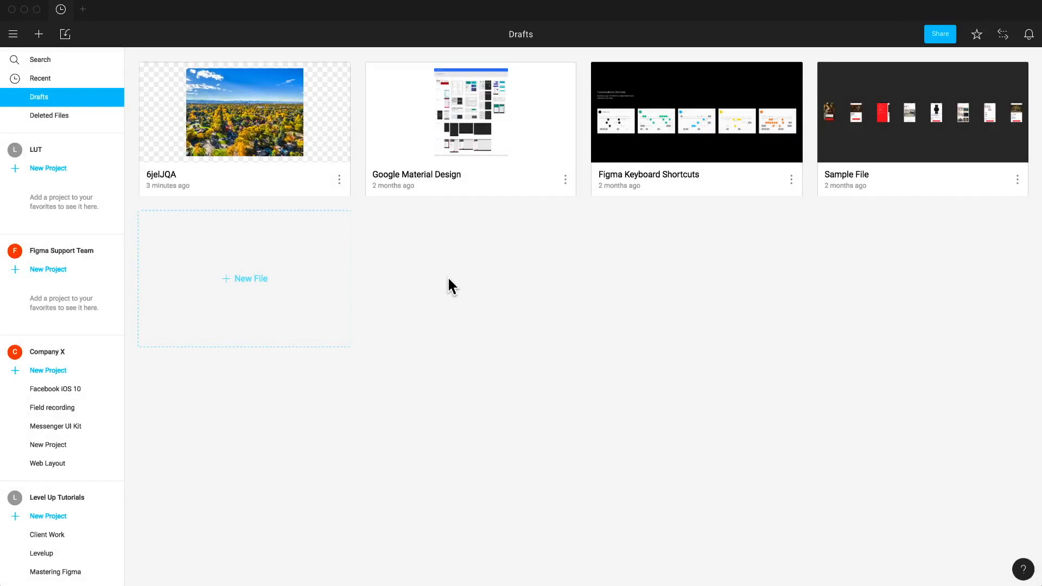
Try to import 6jelJQA.jpg from the Denver folder with the Import File command
{"action": "left_click", "coordinate": [66, 35]}
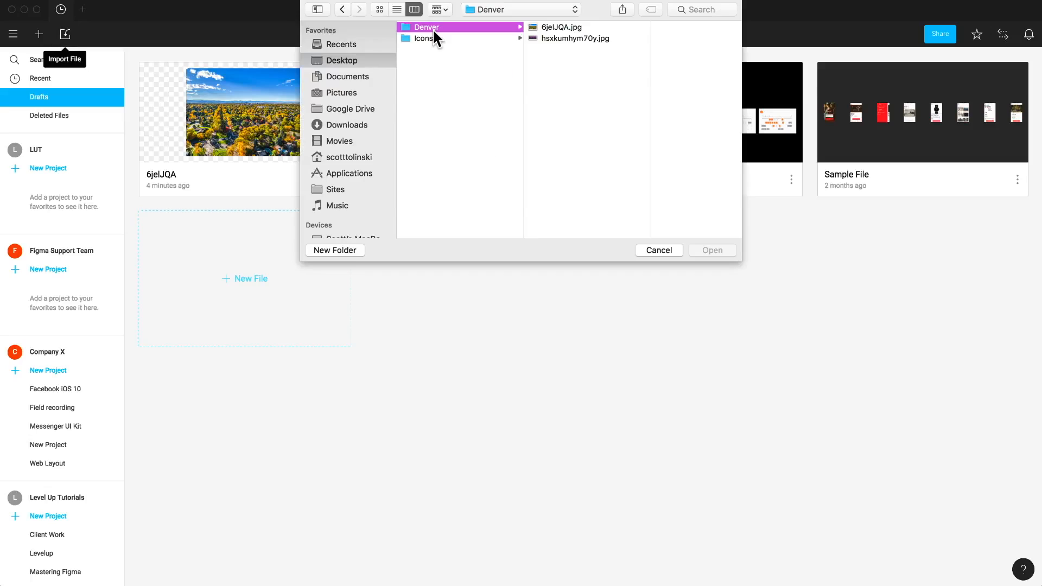
{"action": "left_click", "coordinate": [535, 25]}
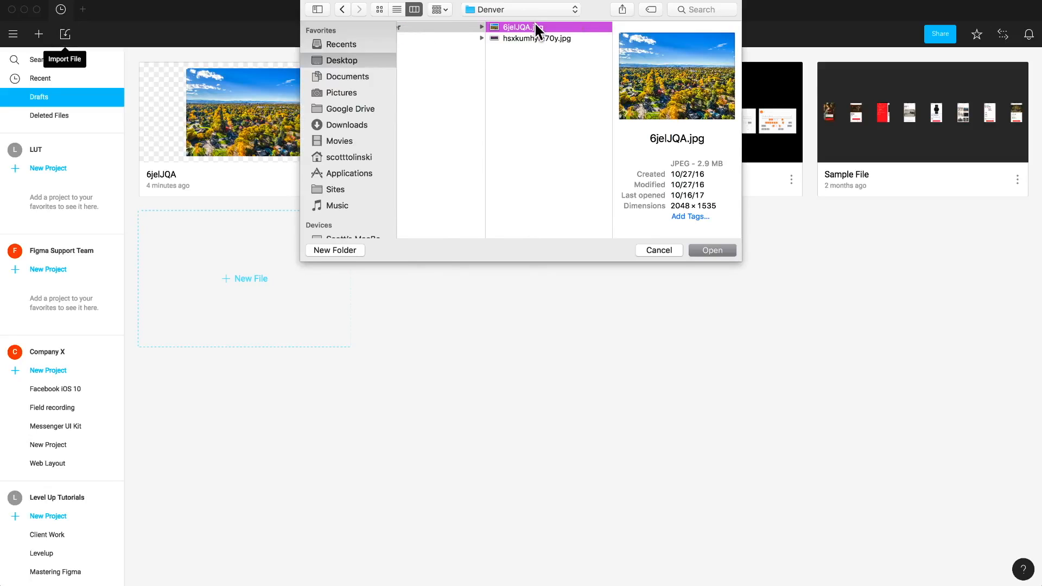
{"action": "left_click", "coordinate": [697, 249]}
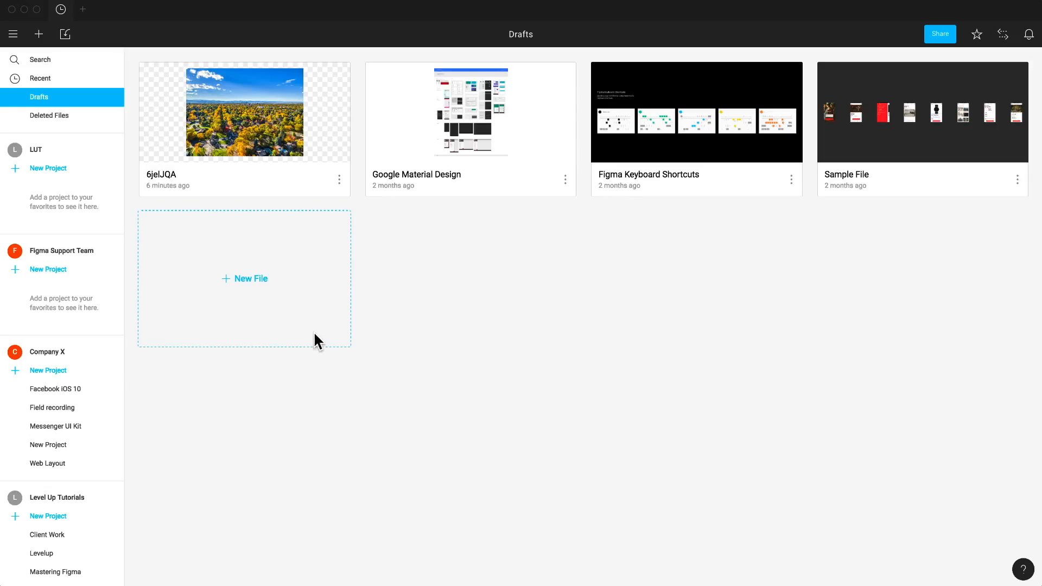
Create a new design file and import the Alarm Clock-Outline-77 icon onto its canvas
{"action": "left_click", "coordinate": [259, 288]}
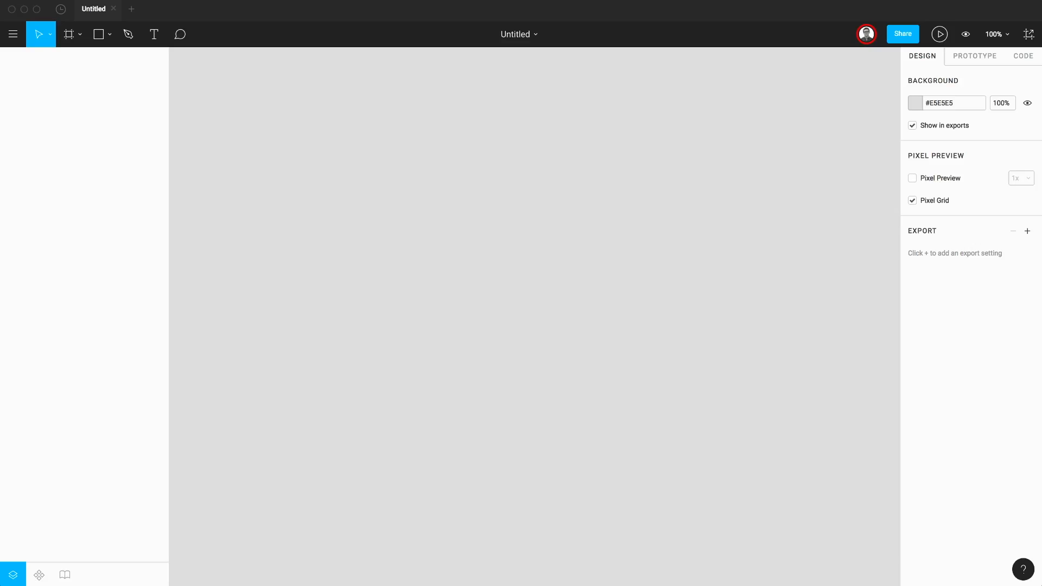
{"action": "left_click_drag", "start_coordinate": [405, 16], "coordinate": [439, 184]}
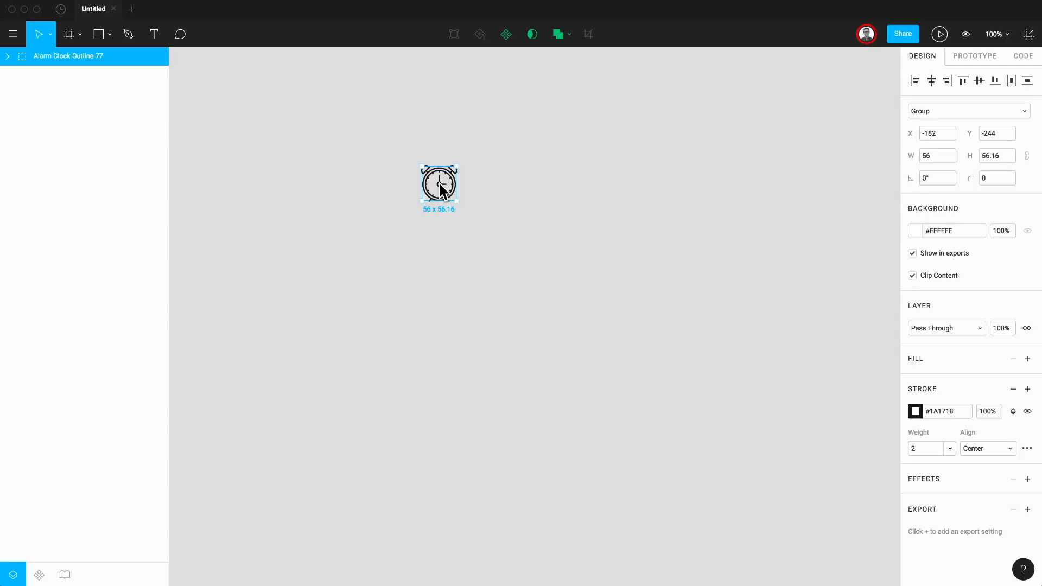
Delete the alarm clock icon and import the entire Icons folder onto the canvas instead
{"action": "key", "text": "Delete"}
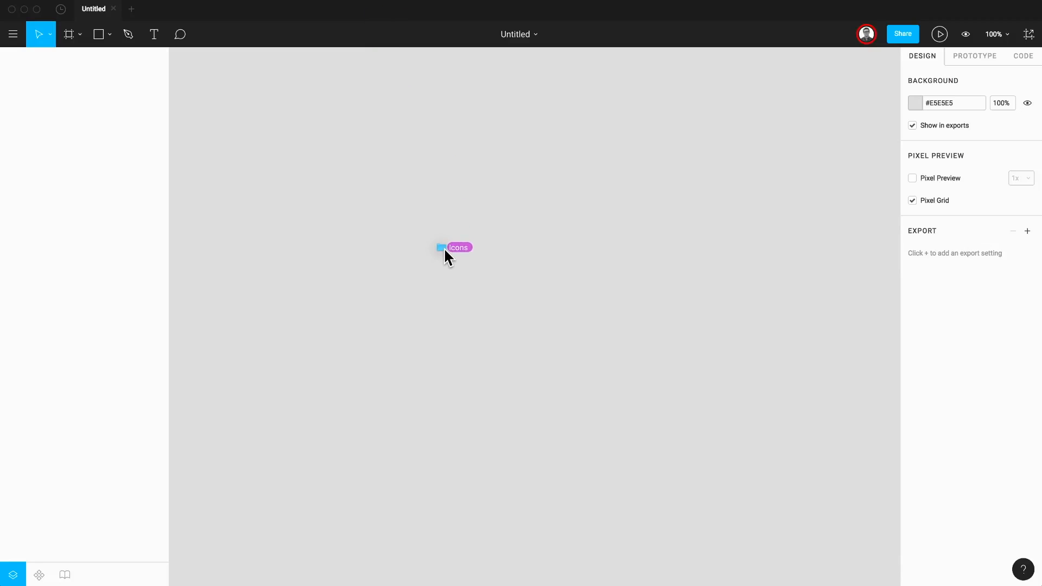
{"action": "left_click_drag", "start_coordinate": [444, 248], "coordinate": [444, 247]}
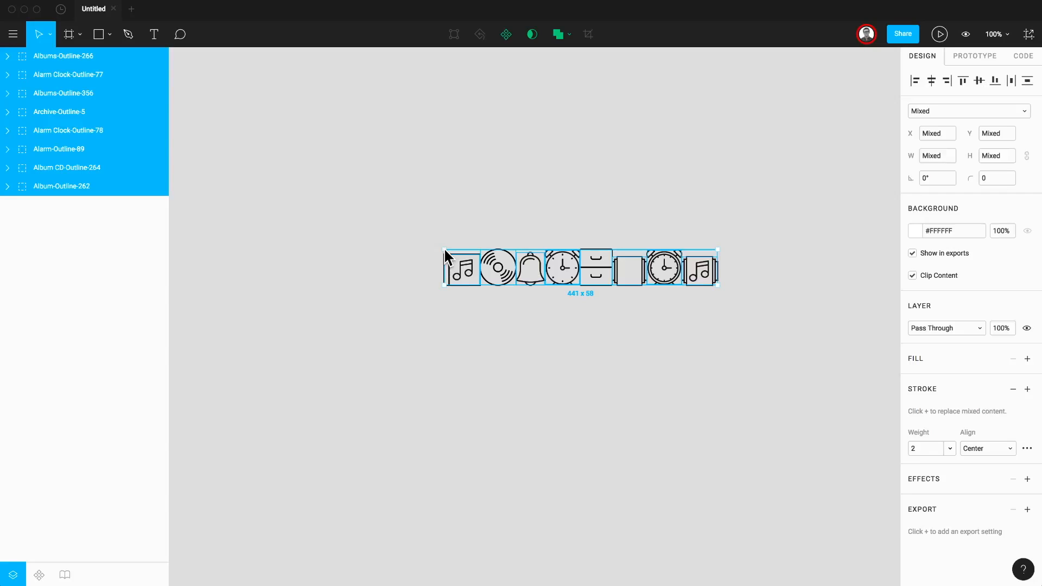
{"action": "key", "text": "Escape"}
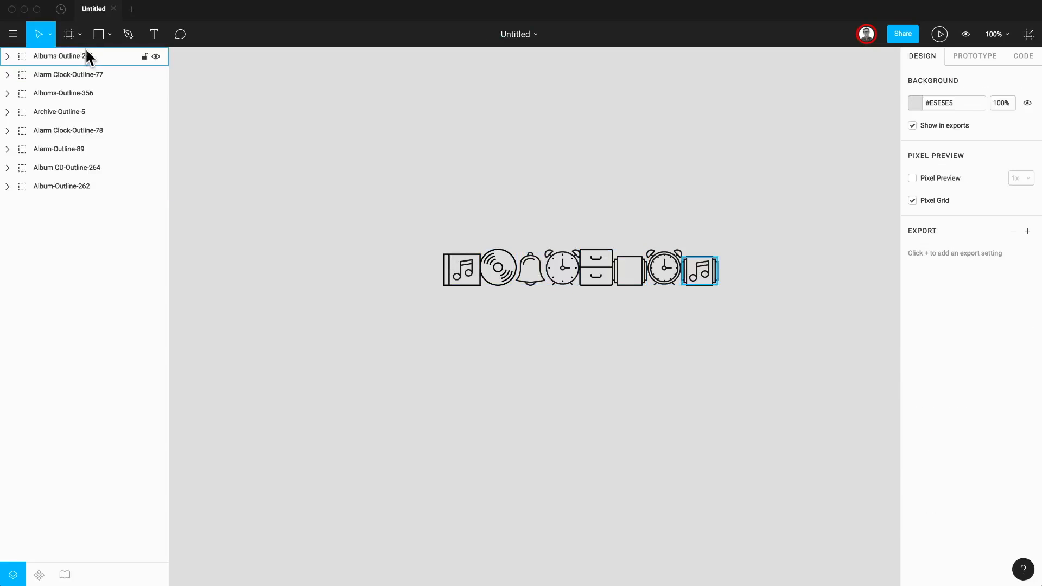
Import Alarm Clock-Outline-78.svg, Alarm-Outline-89.svg and Album CD-Outline-264.svg from the Icons folder, placing the CD above the icon row and the rest all at once
{"action": "left_click", "coordinate": [13, 34]}
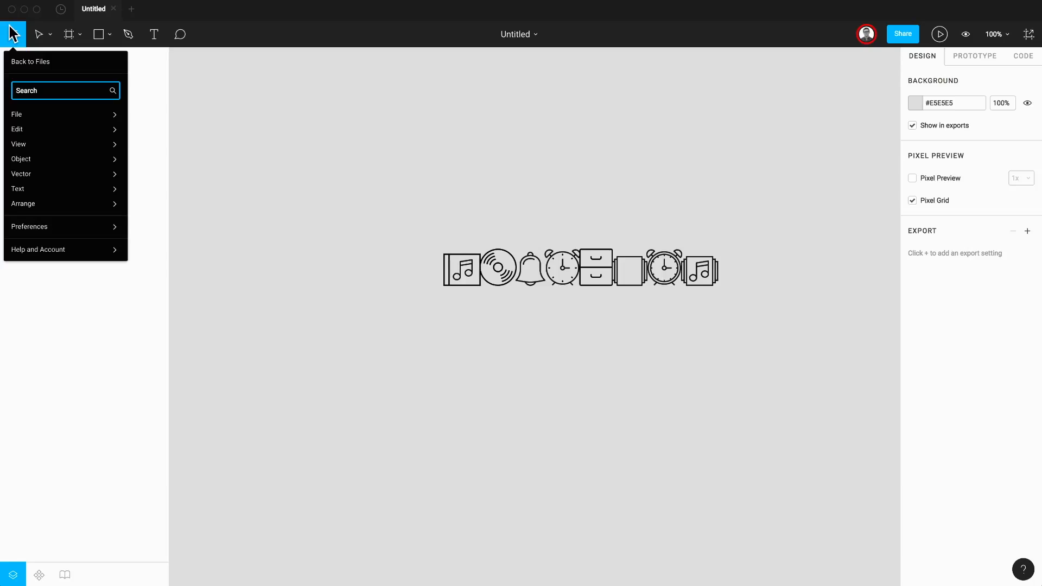
{"action": "mouse_move", "coordinate": [33, 114]}
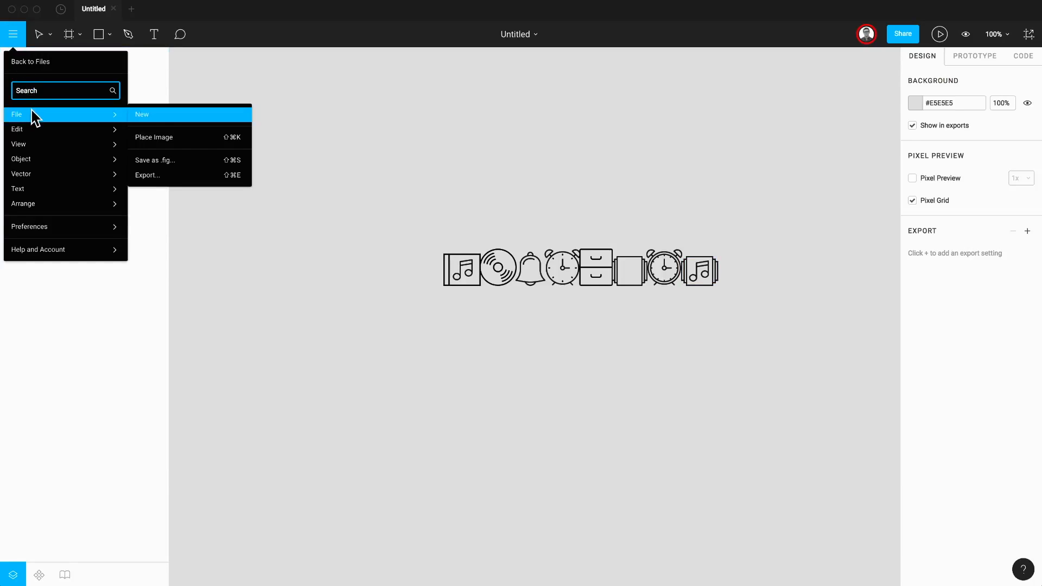
{"action": "left_click", "coordinate": [178, 141]}
{"action": "left_click", "coordinate": [516, 37]}
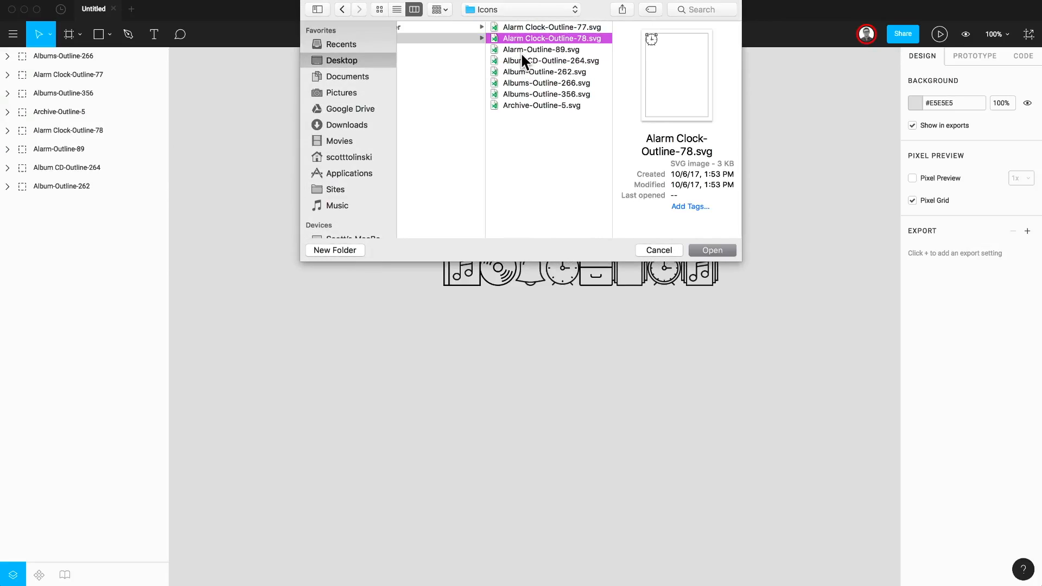
{"action": "left_click", "coordinate": [522, 60], "text": "shift"}
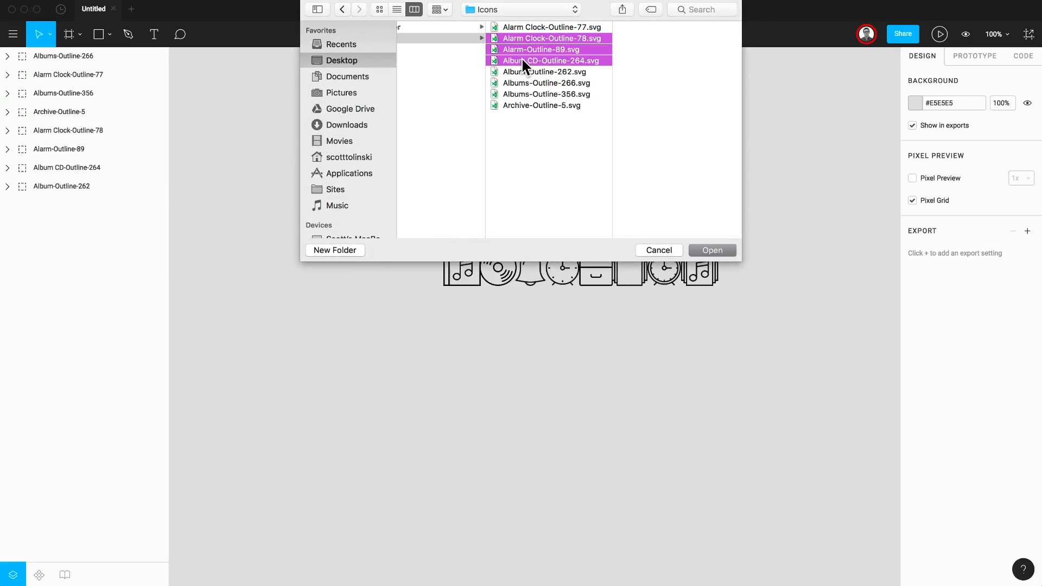
{"action": "left_click", "coordinate": [705, 251]}
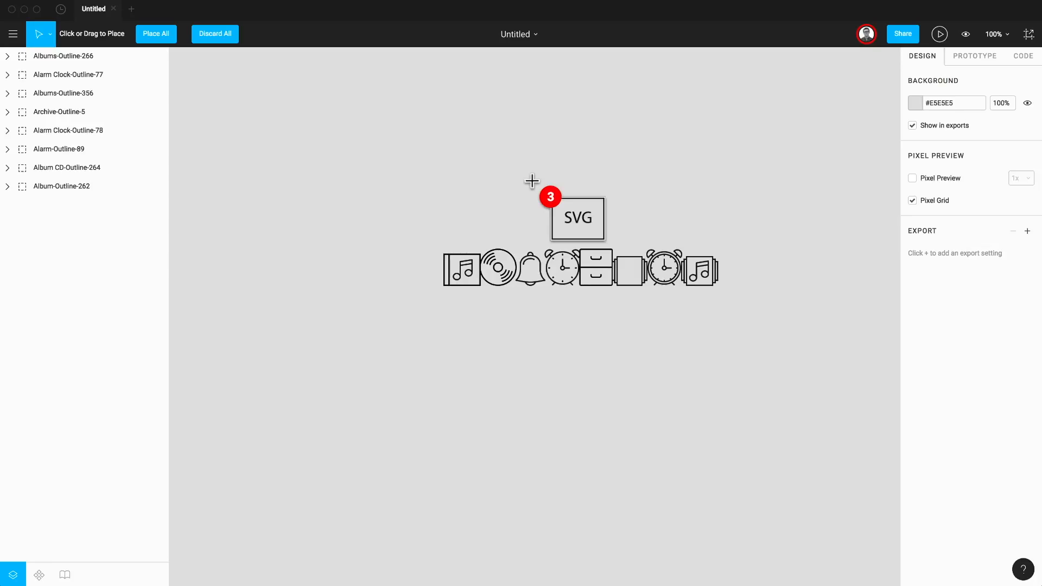
{"action": "left_click", "coordinate": [532, 181]}
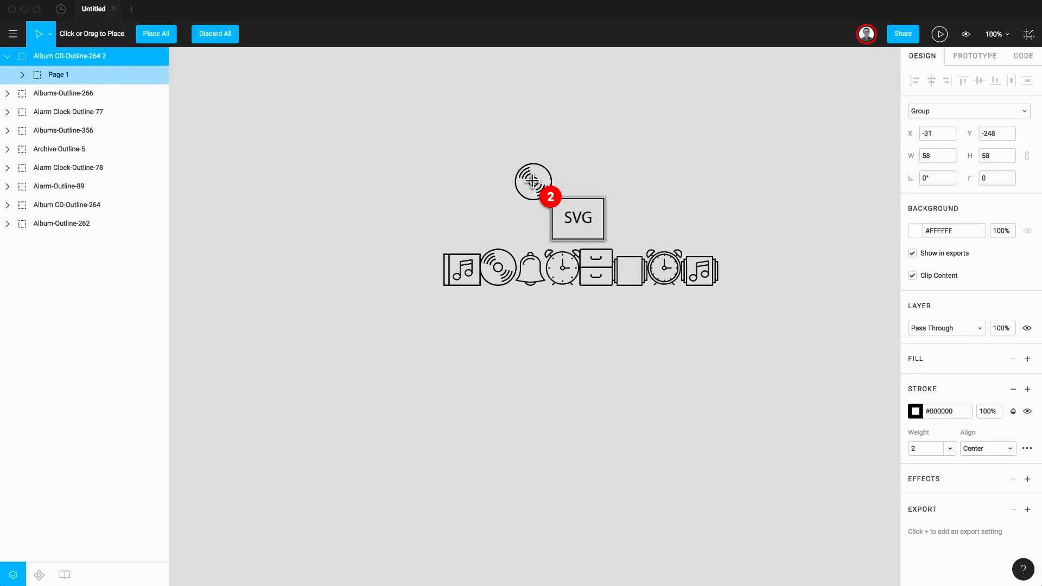
{"action": "left_click", "coordinate": [155, 34]}
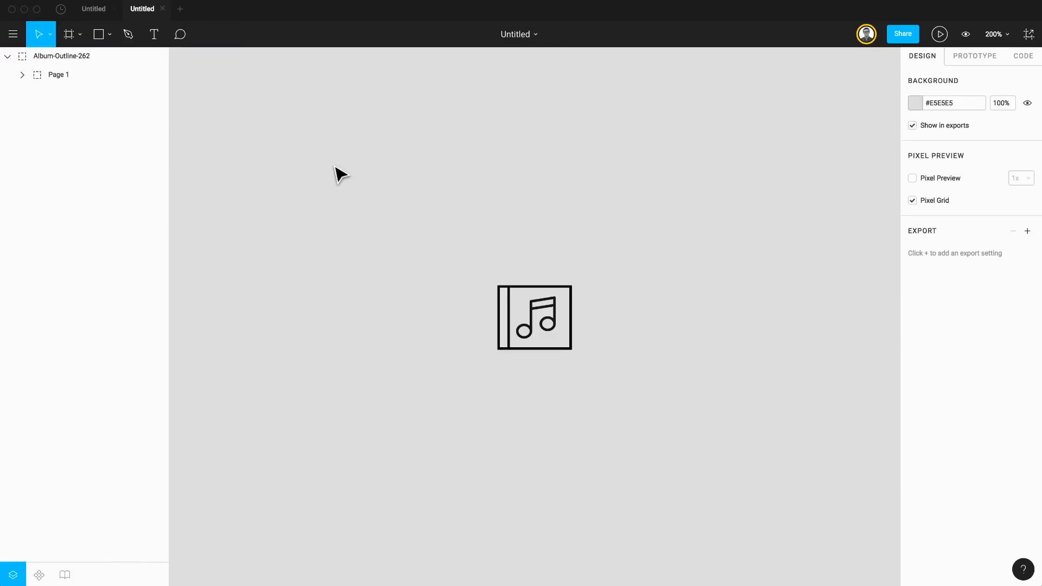
Copy the Album-Outline-262 icon from the second open file into the first file, below the icon row
{"action": "left_click_drag", "start_coordinate": [333, 166], "coordinate": [615, 379]}
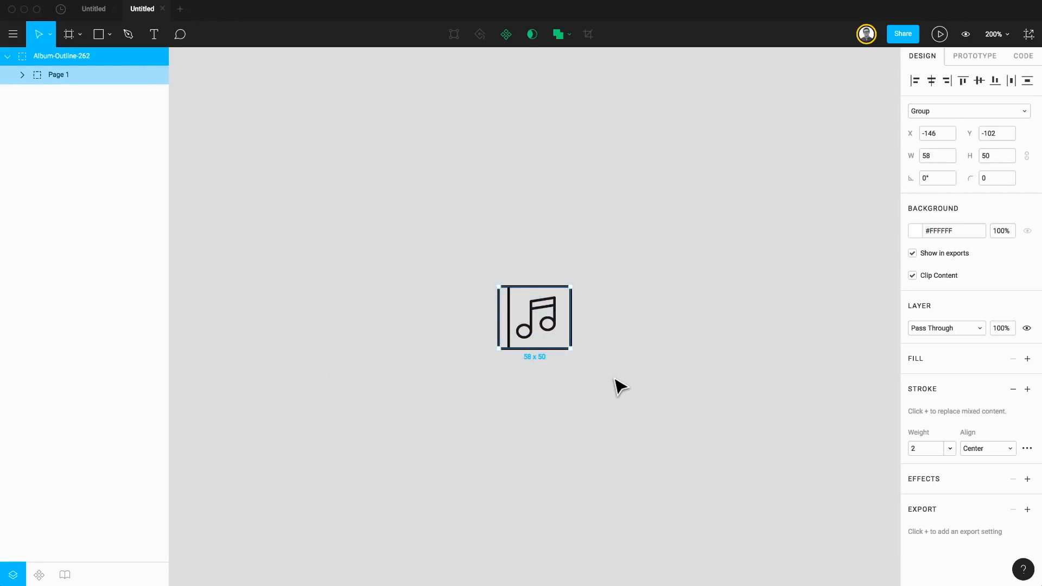
{"action": "left_click", "coordinate": [88, 10]}
{"action": "left_click", "coordinate": [272, 206]}
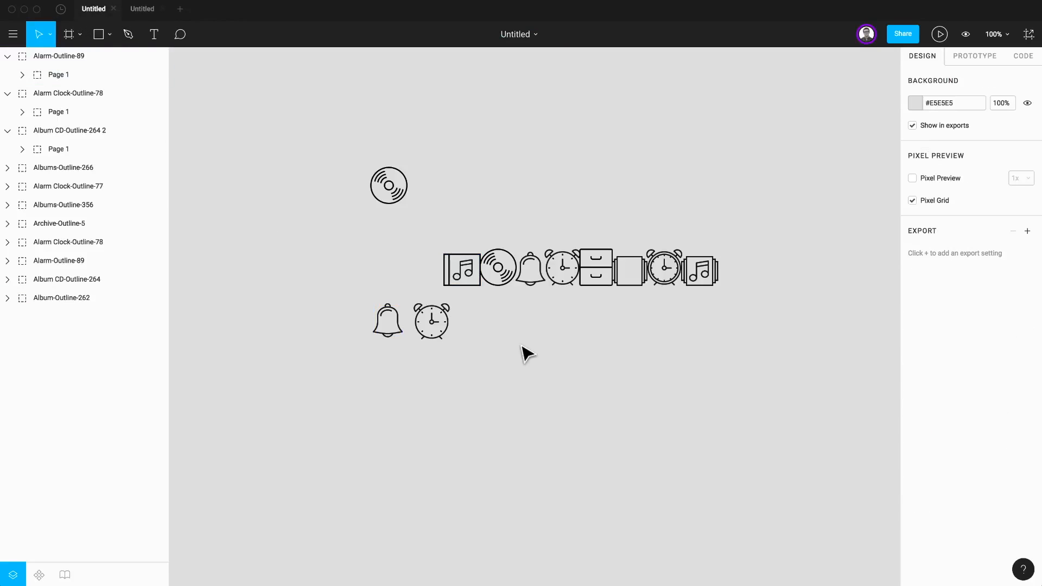
{"action": "key", "text": "ctrl+v"}
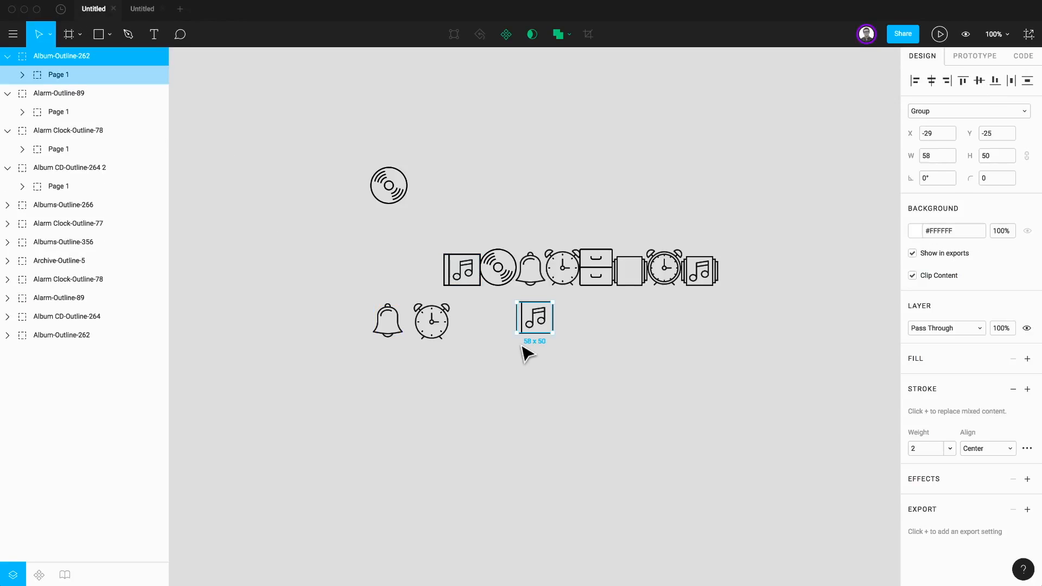
{"action": "left_click", "coordinate": [713, 124]}
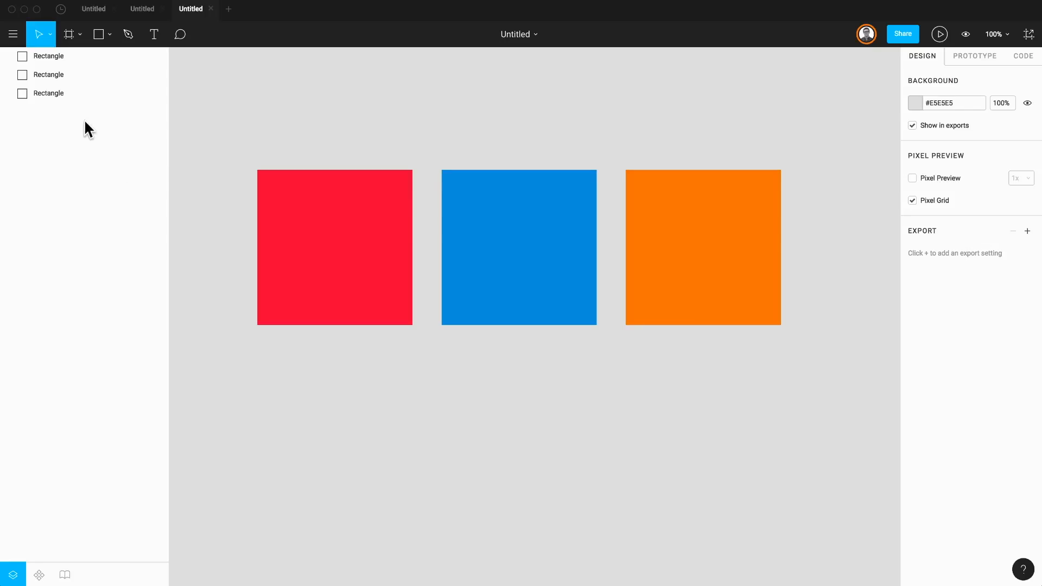
Add a PNG export setting to the red rectangle and set its export size to 1000h
{"action": "left_click", "coordinate": [67, 93]}
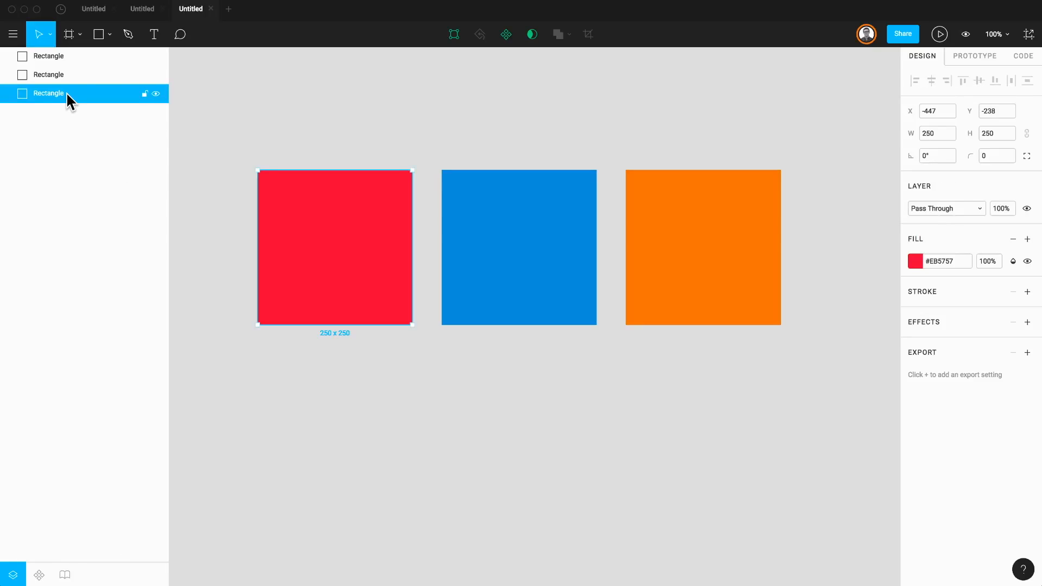
{"action": "left_click_drag", "start_coordinate": [212, 131], "coordinate": [330, 248]}
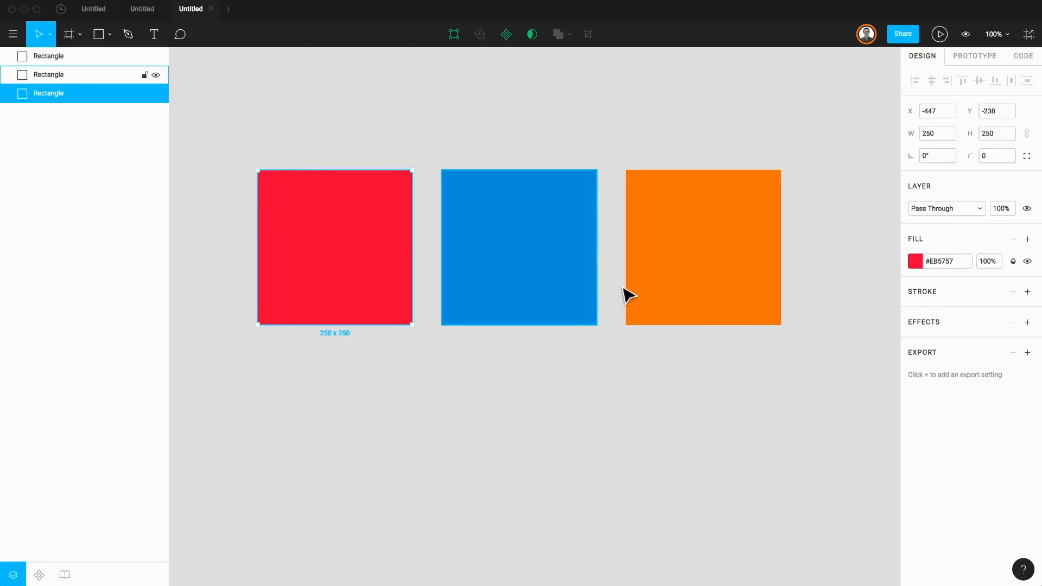
{"action": "left_click", "coordinate": [1027, 353]}
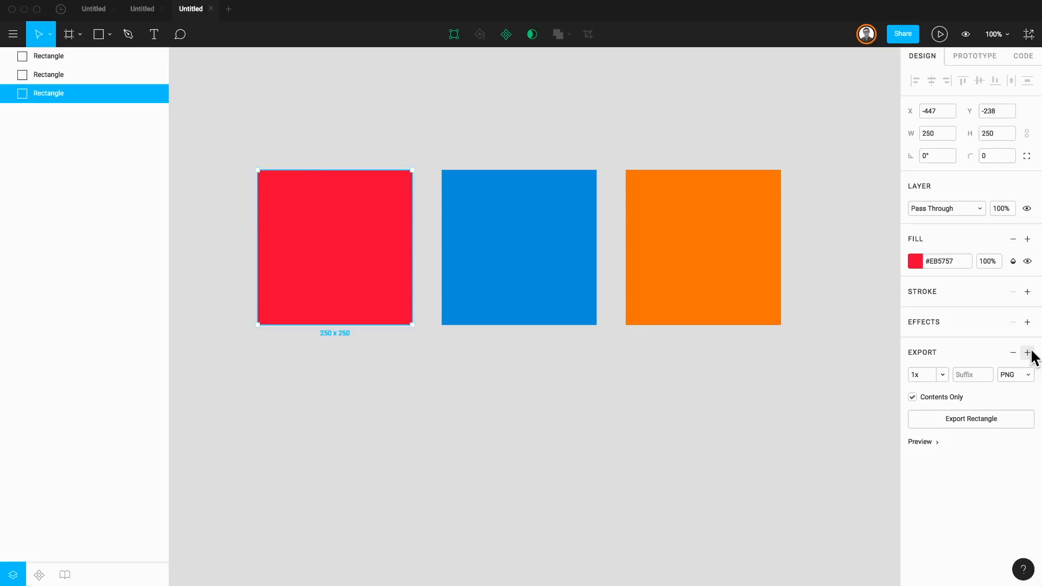
{"action": "left_click", "coordinate": [943, 378]}
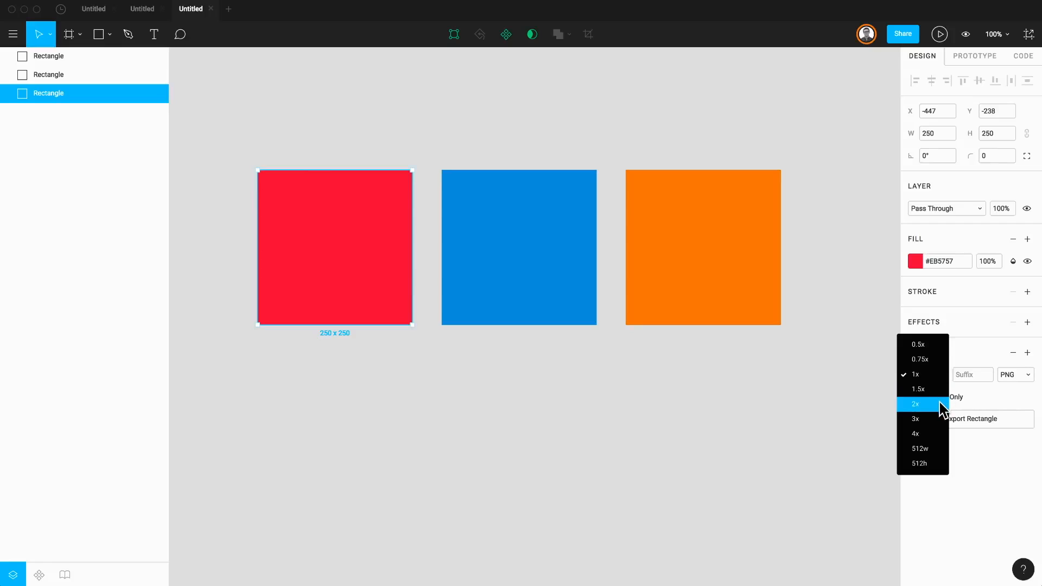
{"action": "left_click", "coordinate": [940, 404]}
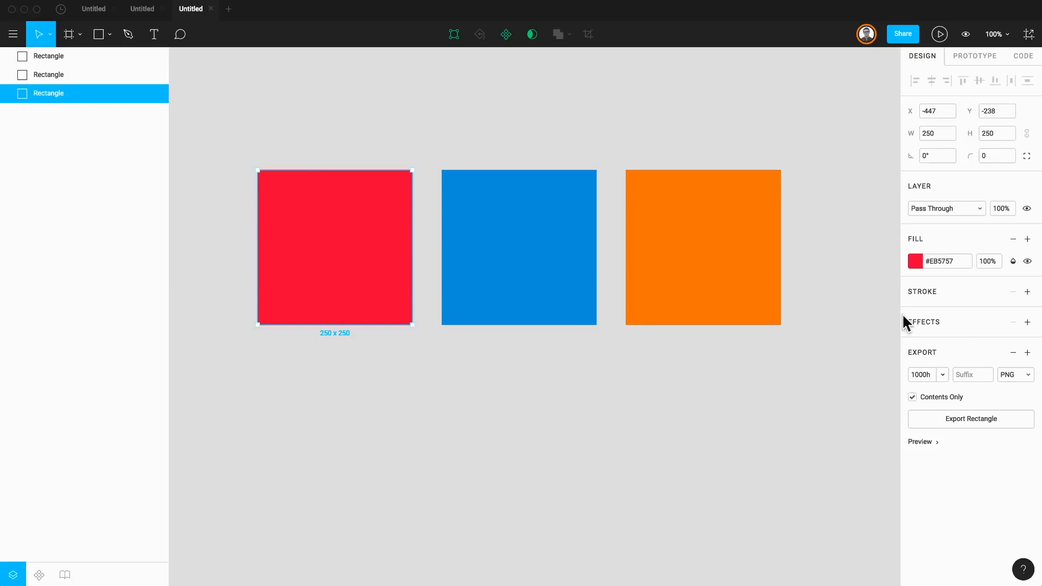
Rename the red rectangle's layer to Red Square and set its export suffix to -iOS-only
{"action": "double_click", "coordinate": [94, 94]}
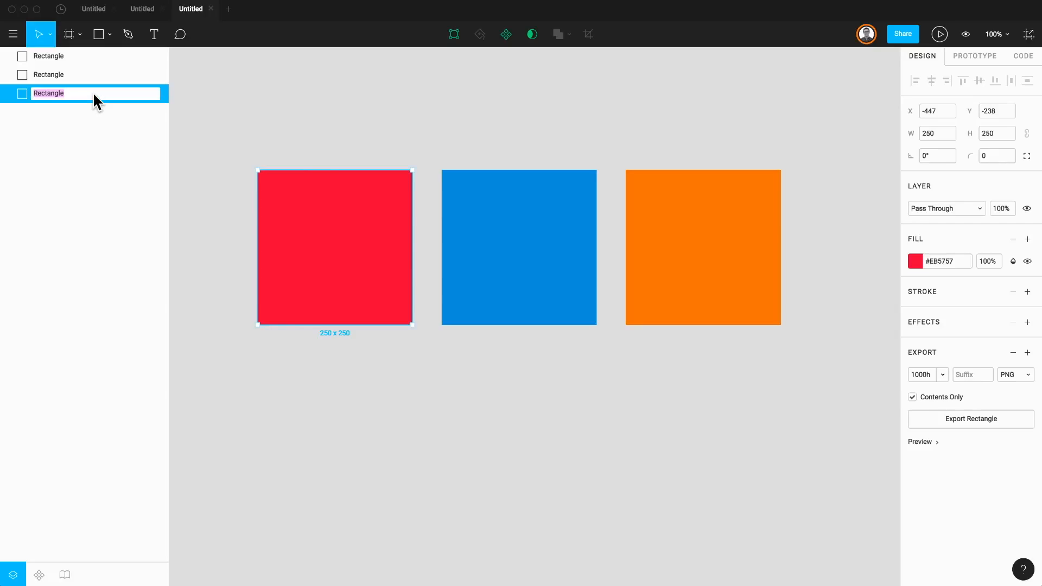
{"action": "type", "text": "Red Square"}
{"action": "key", "text": "Return"}
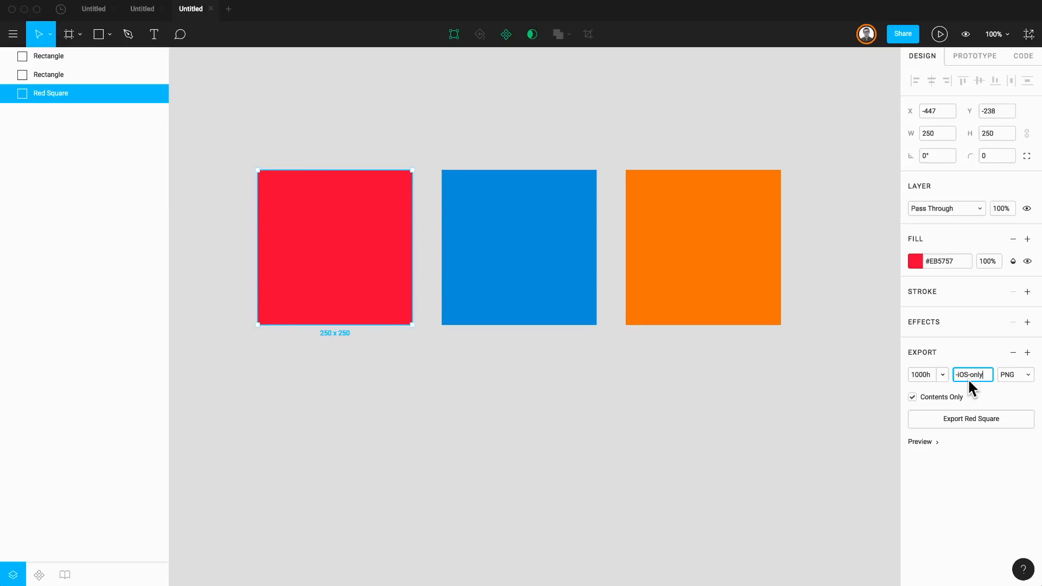
{"action": "left_click", "coordinate": [988, 401]}
Move the red square to about X -268, Y -363, partly behind the blue square, and preview and export it
{"action": "left_click_drag", "start_coordinate": [330, 261], "coordinate": [439, 176]}
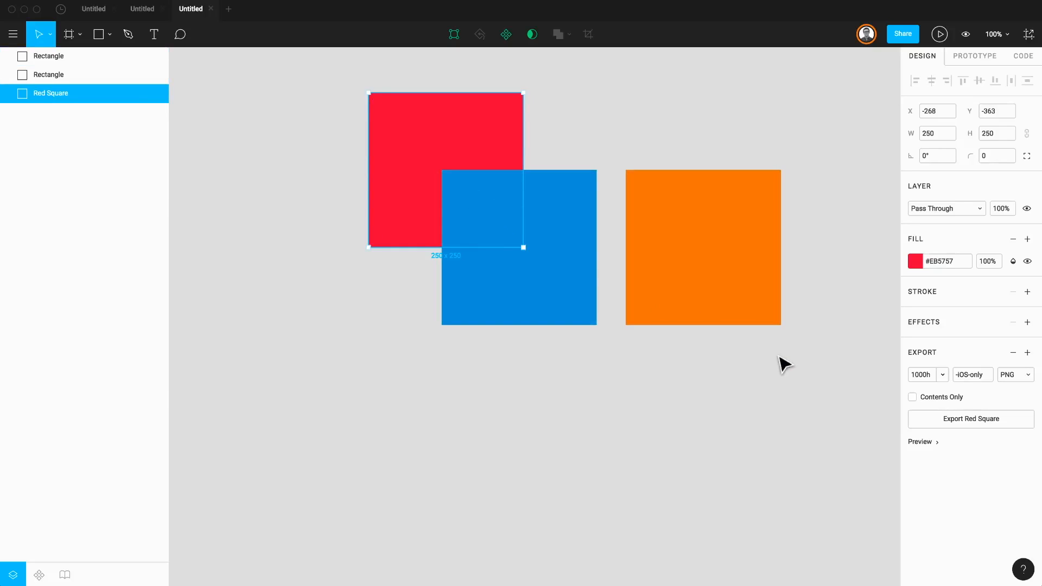
{"action": "left_click", "coordinate": [914, 443]}
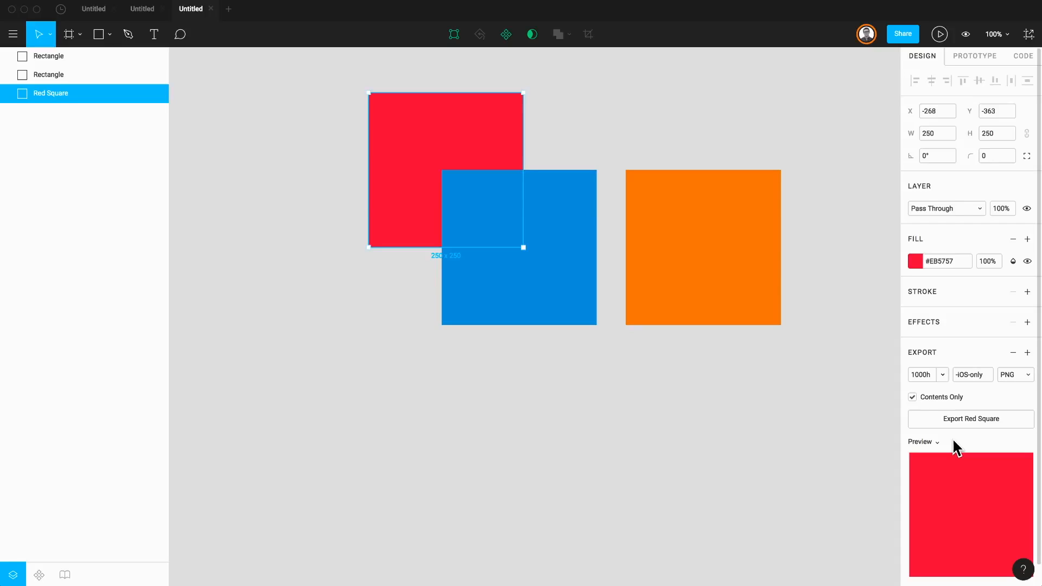
{"action": "left_click", "coordinate": [955, 418]}
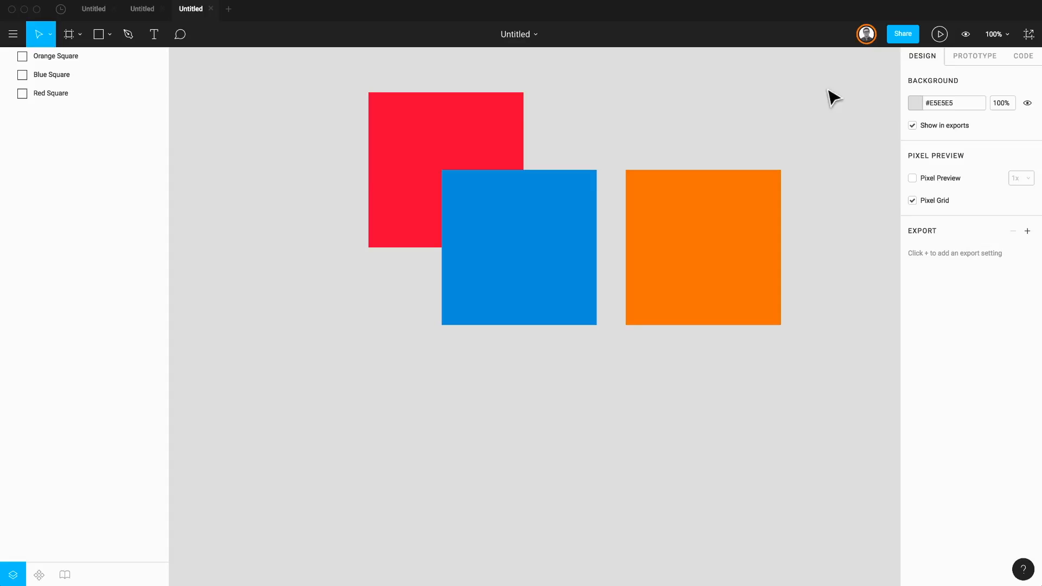
Review the export list of all three squares, exclude Orange Square, and close the list without exporting
{"action": "left_click", "coordinate": [1028, 36]}
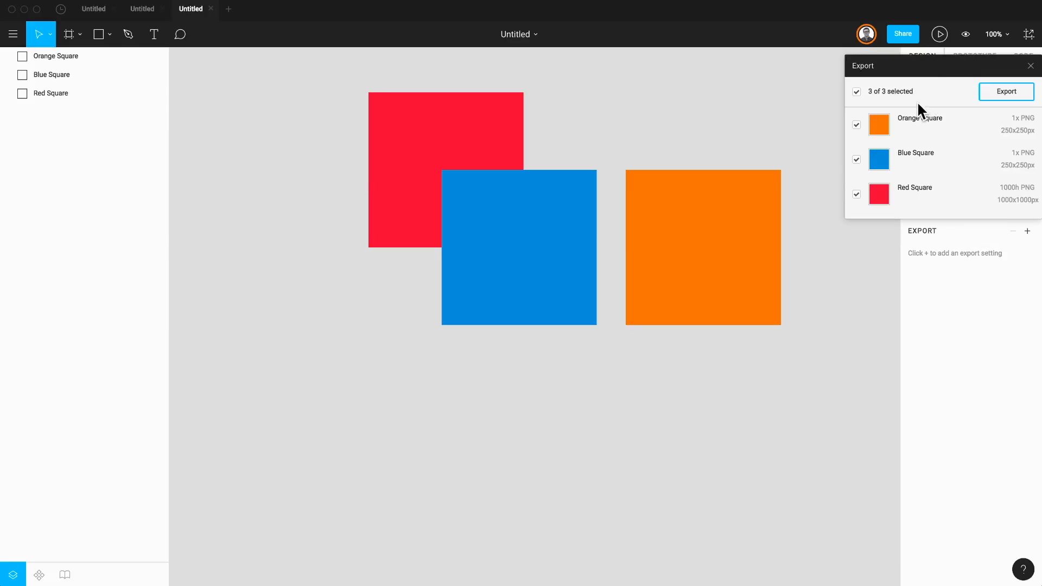
{"action": "left_click", "coordinate": [879, 126]}
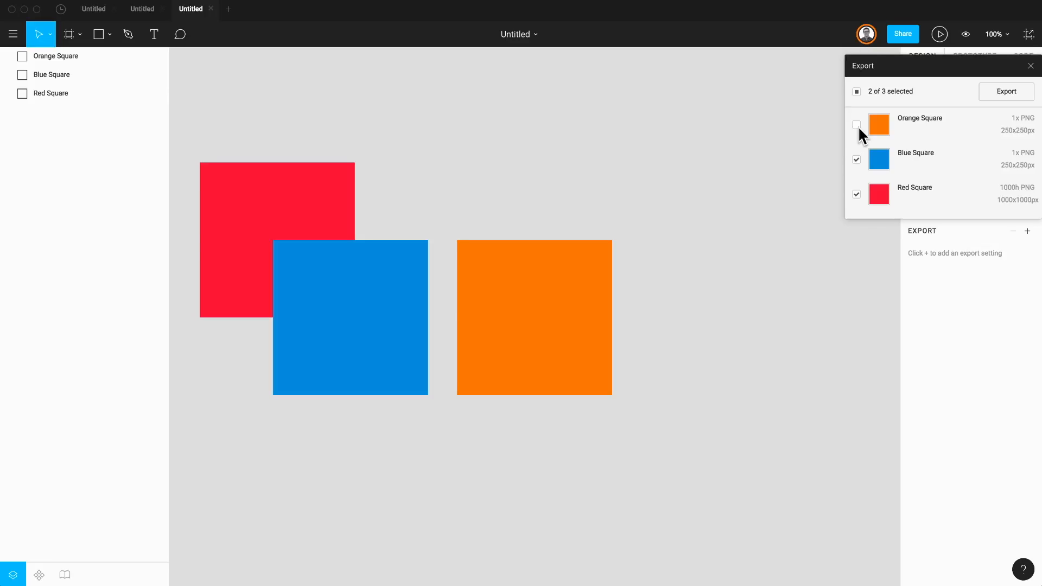
{"action": "left_click", "coordinate": [1030, 66]}
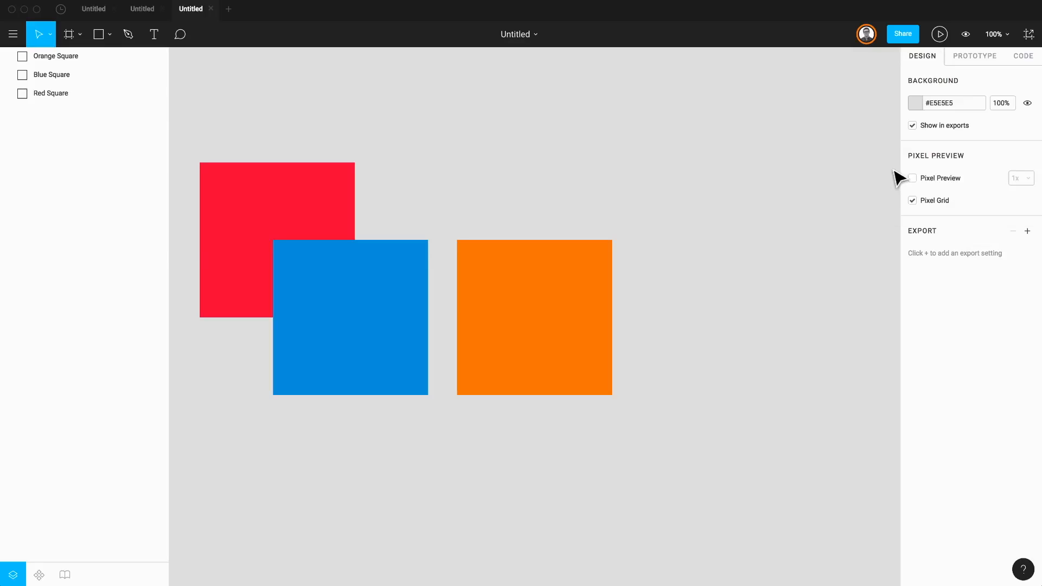
{"action": "scroll", "coordinate": [896, 177], "scroll_direction": "down", "scroll_amount": 3}
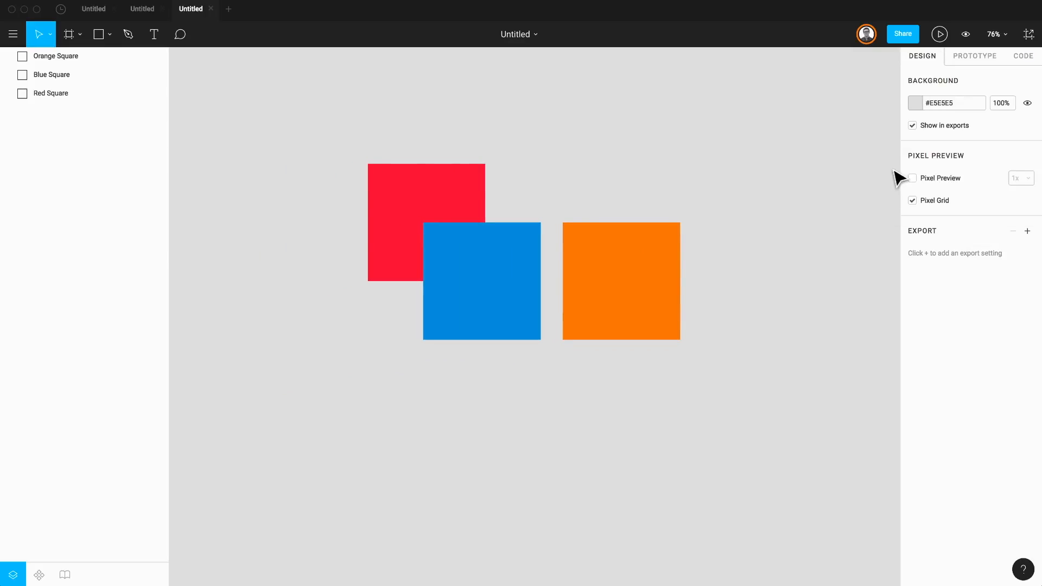
Draw a frame about 986 x 558 around the three squares and add a 1x PNG export setting to it
{"action": "key", "text": "f"}
{"action": "left_click_drag", "start_coordinate": [747, 117], "coordinate": [284, 379]}
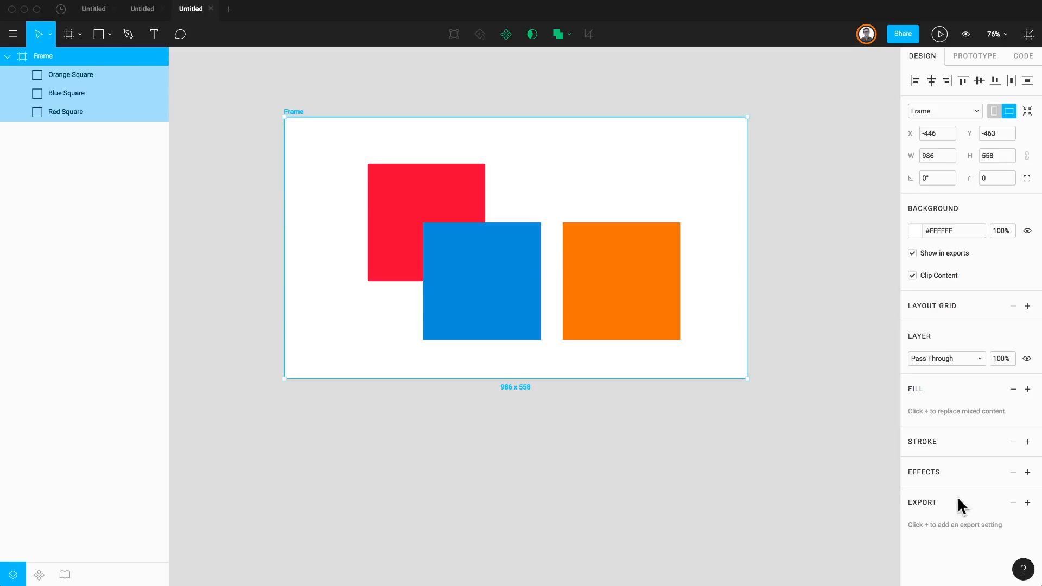
{"action": "left_click", "coordinate": [1029, 503]}
{"action": "scroll", "coordinate": [988, 464], "scroll_direction": "down", "scroll_amount": 3}
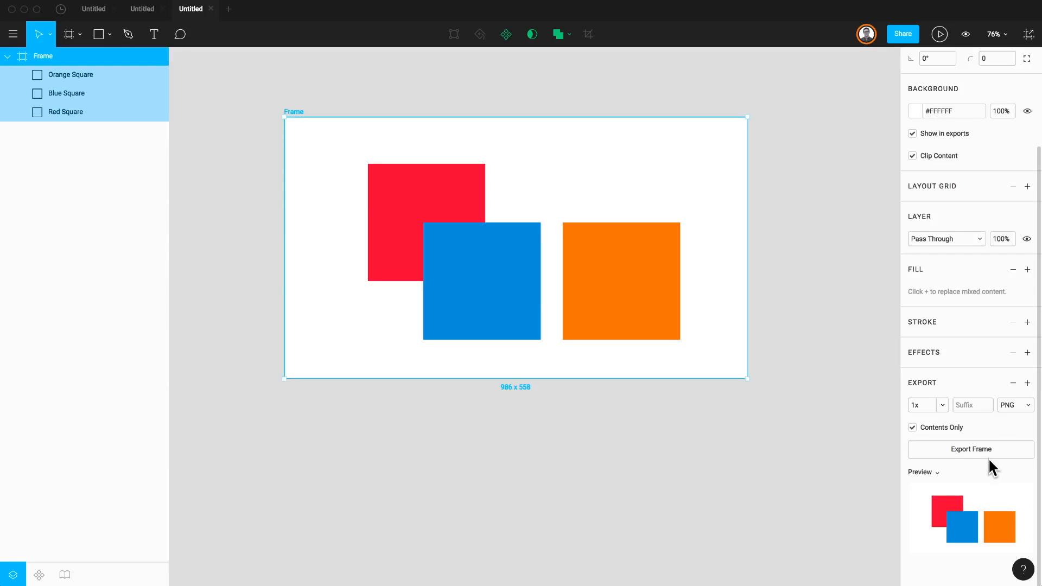
Set the frame's background colour to grey #A9A9A9 and turn off its visibility in exports
{"action": "left_click", "coordinate": [914, 111]}
{"action": "left_click", "coordinate": [773, 123]}
{"action": "left_click_drag", "start_coordinate": [769, 127], "coordinate": [748, 174]}
{"action": "left_click", "coordinate": [901, 509]}
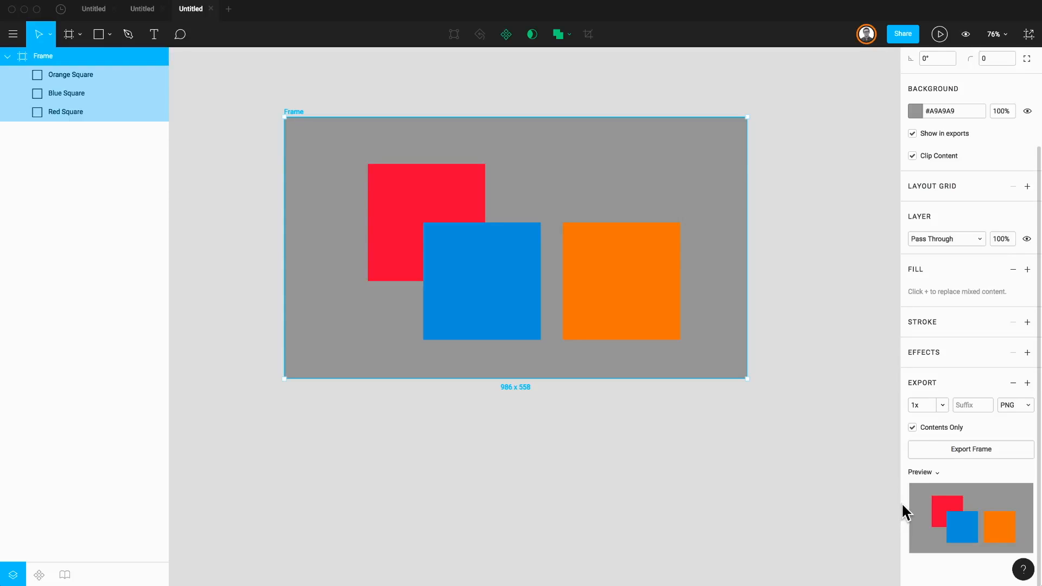
{"action": "left_click", "coordinate": [913, 134]}
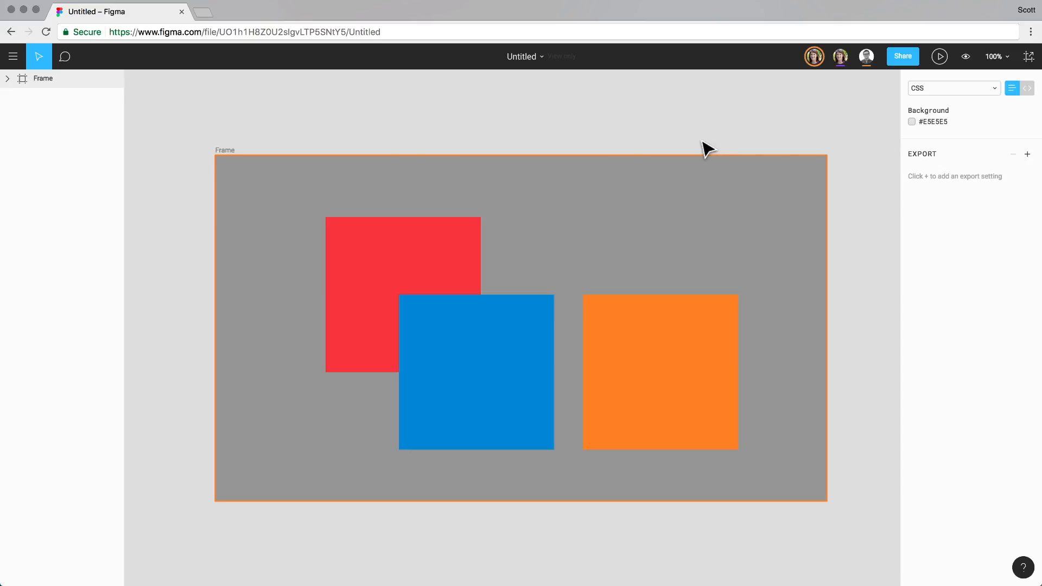
Switch to the file in the web browser and inspect the export settings of the blue and red squares
{"action": "left_click", "coordinate": [406, 387]}
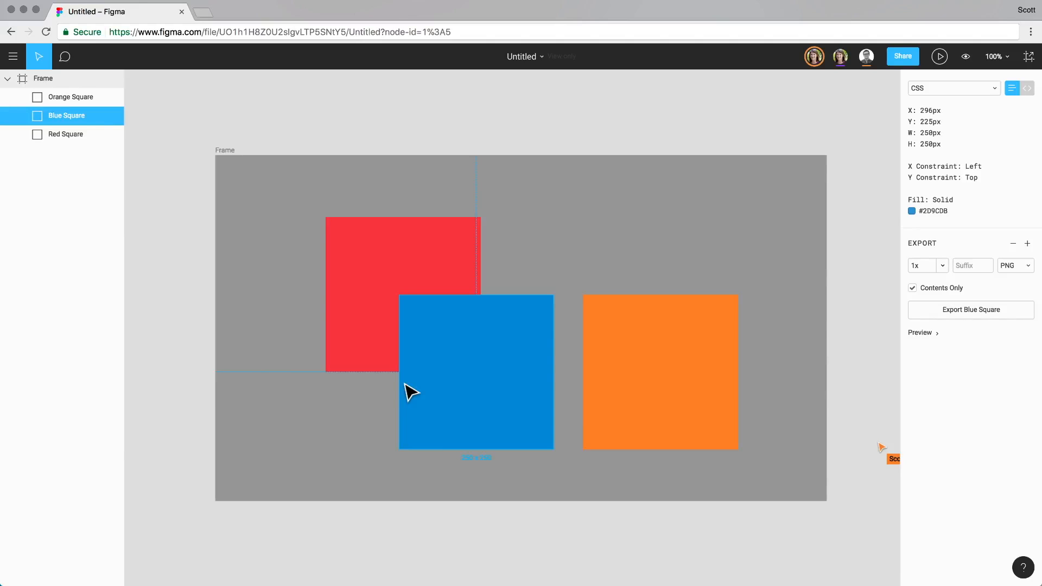
{"action": "left_click", "coordinate": [384, 261]}
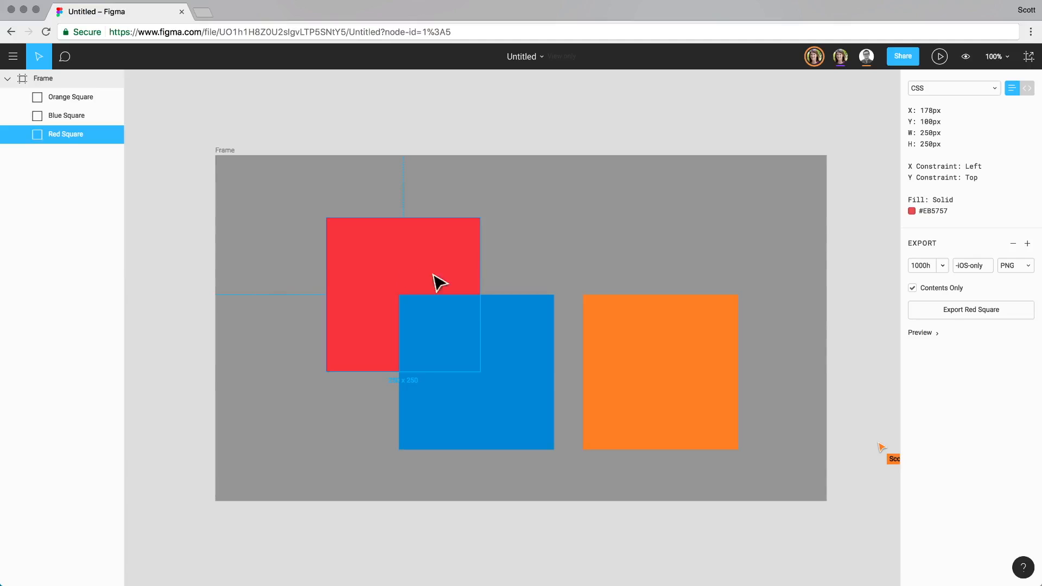
Add a 1x PNG export setting to the orange square, reload the page, and recheck that square's export settings
{"action": "left_click", "coordinate": [643, 350]}
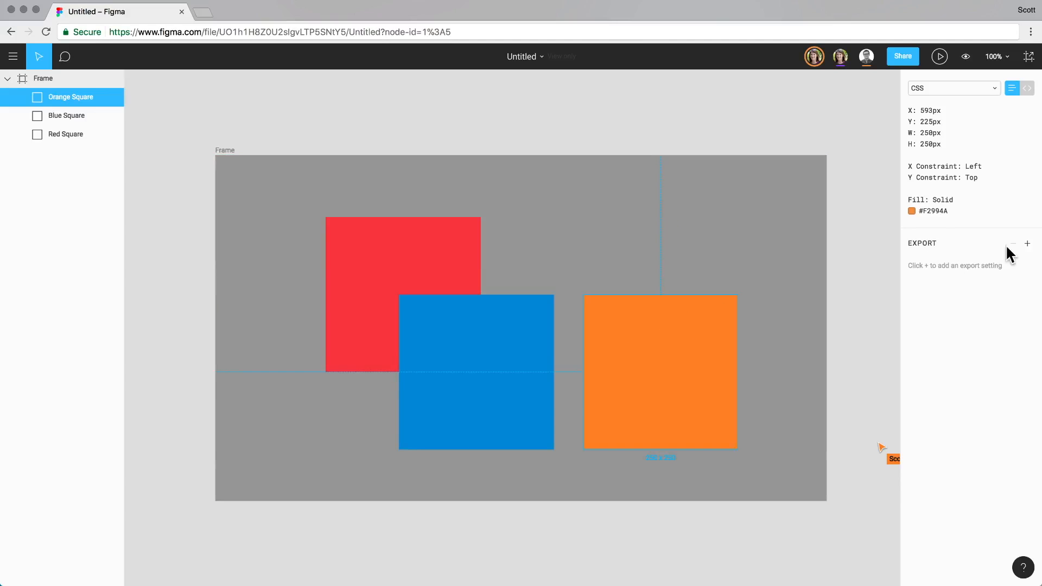
{"action": "left_click", "coordinate": [1027, 244]}
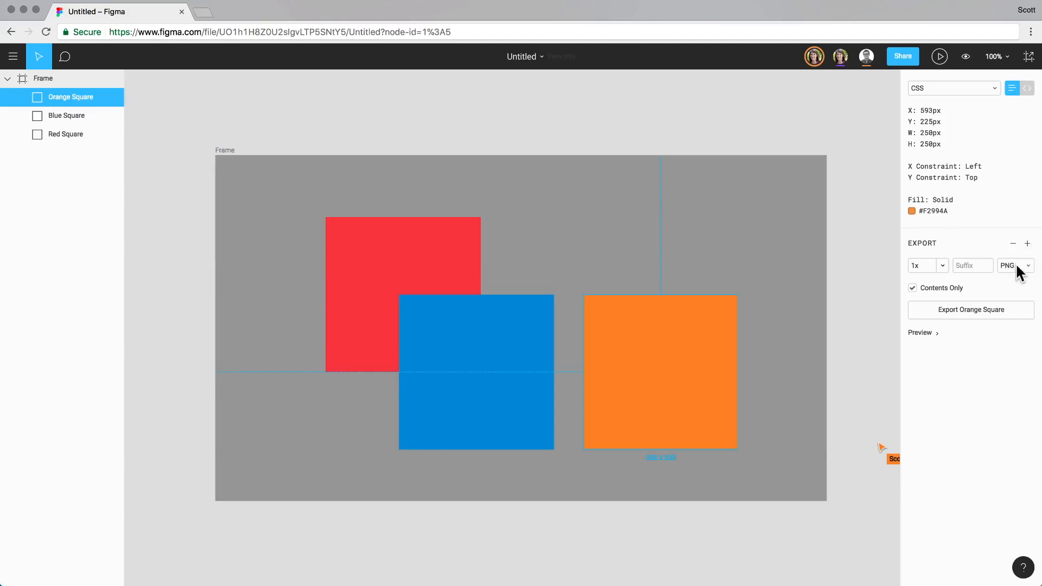
{"action": "left_click", "coordinate": [46, 32]}
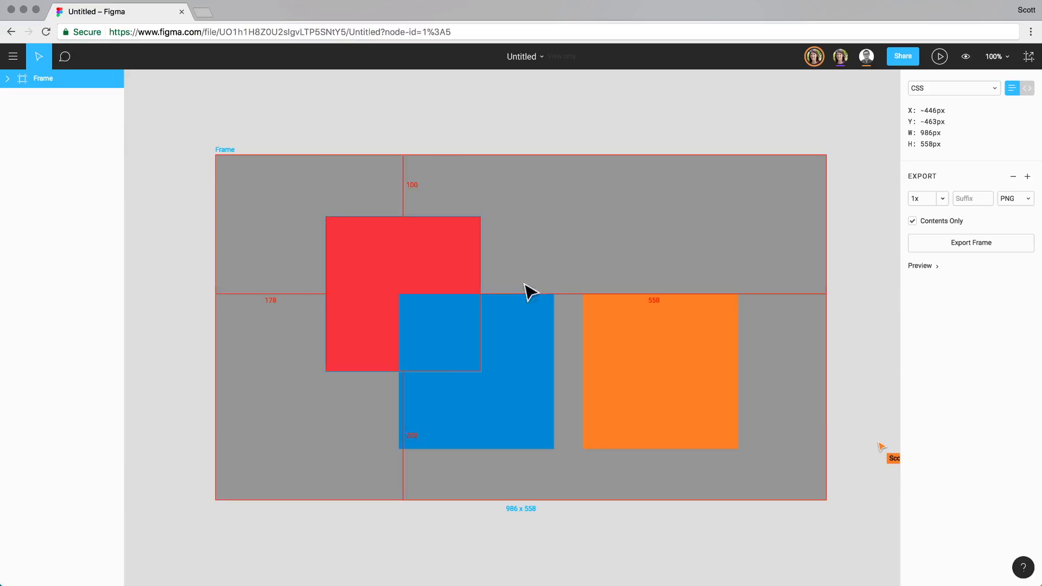
{"action": "left_click", "coordinate": [599, 360]}
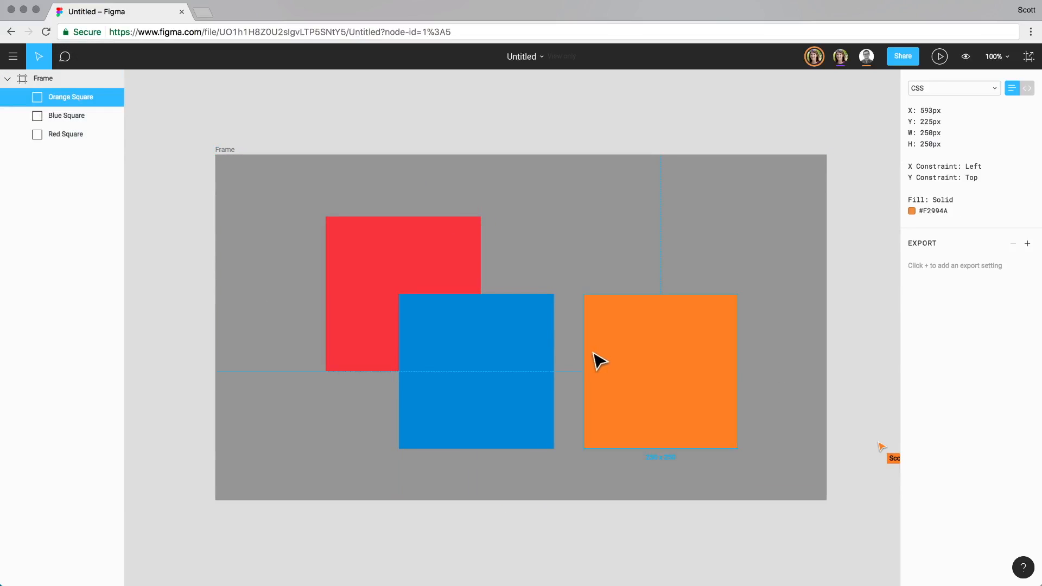